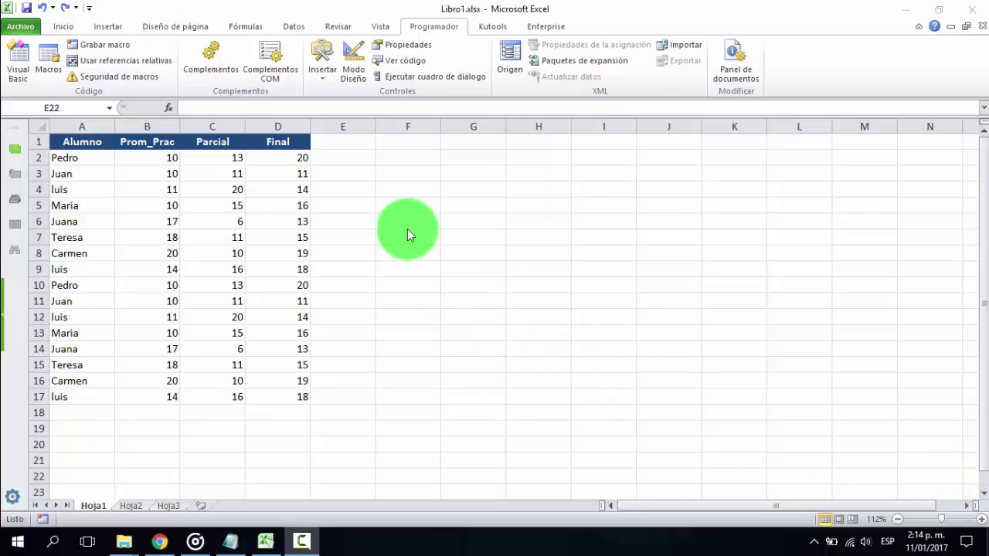
Select columns E through the sheet's last column and hide them, leaving only A–D visible
click(343, 125)
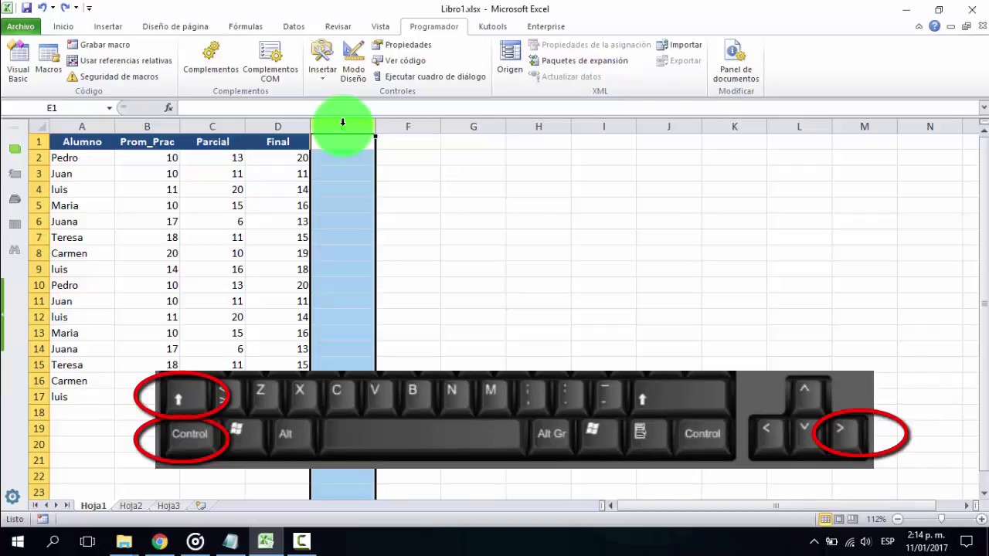
key(ctrl+shift+Right)
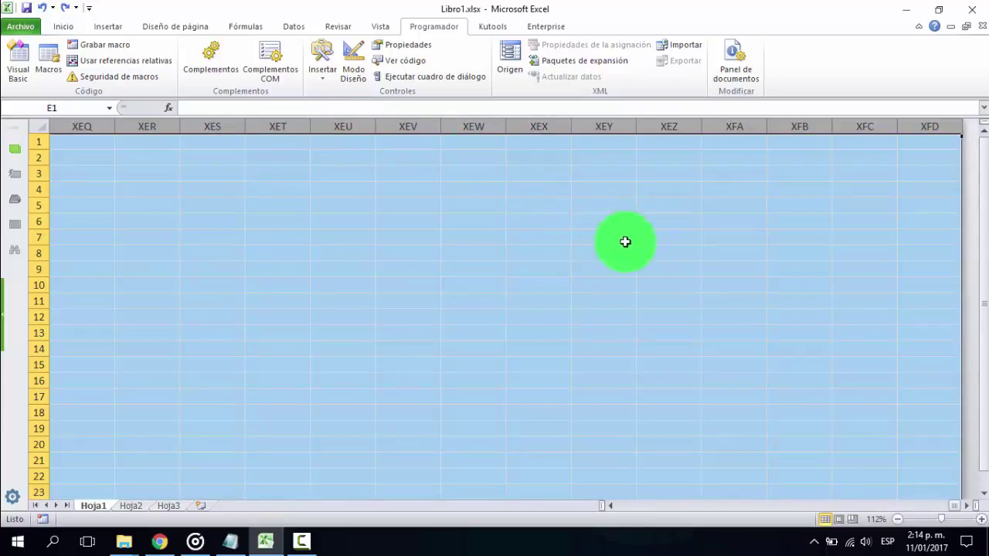
right_click(645, 203)
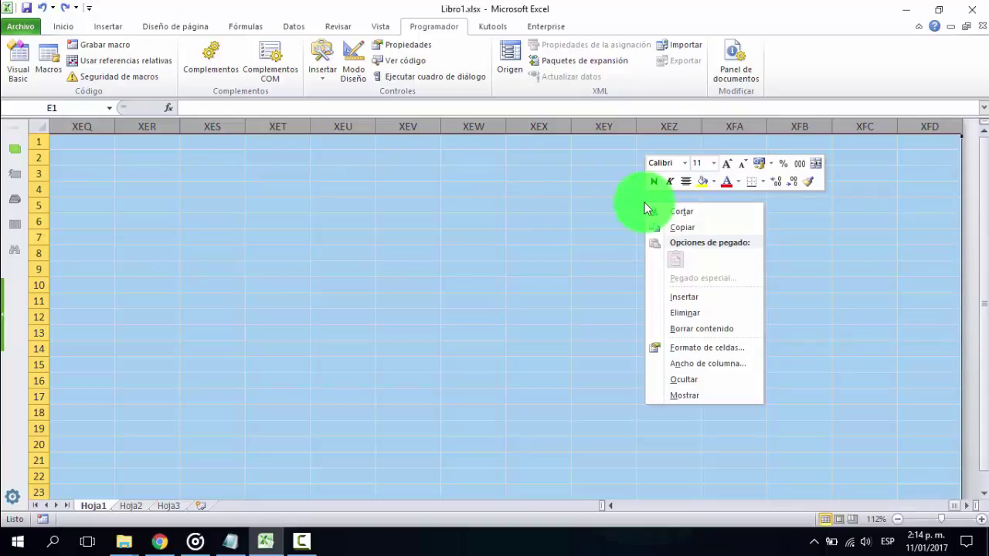
click(705, 385)
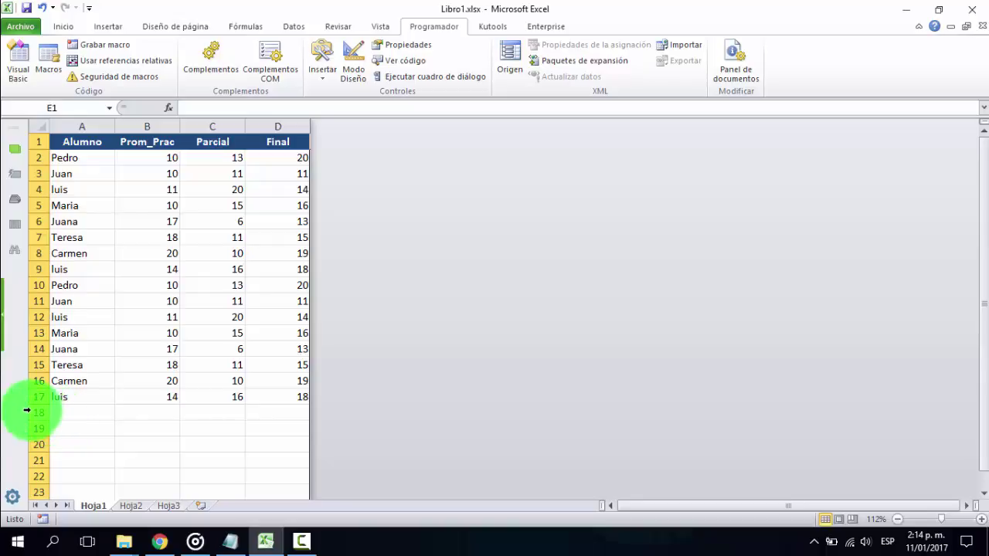
Select rows 18 through the sheet's last row and hide them
click(32, 417)
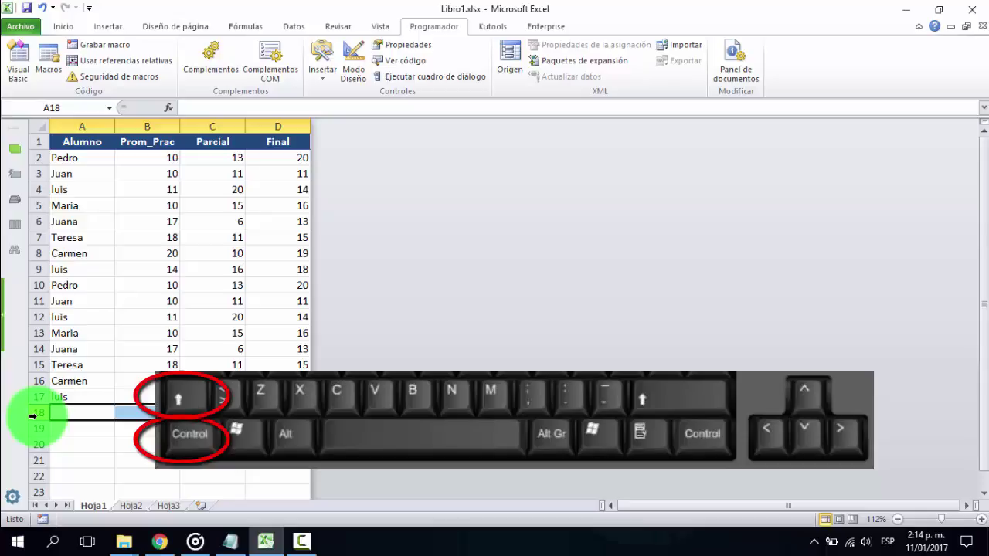
key(ctrl+shift+Down)
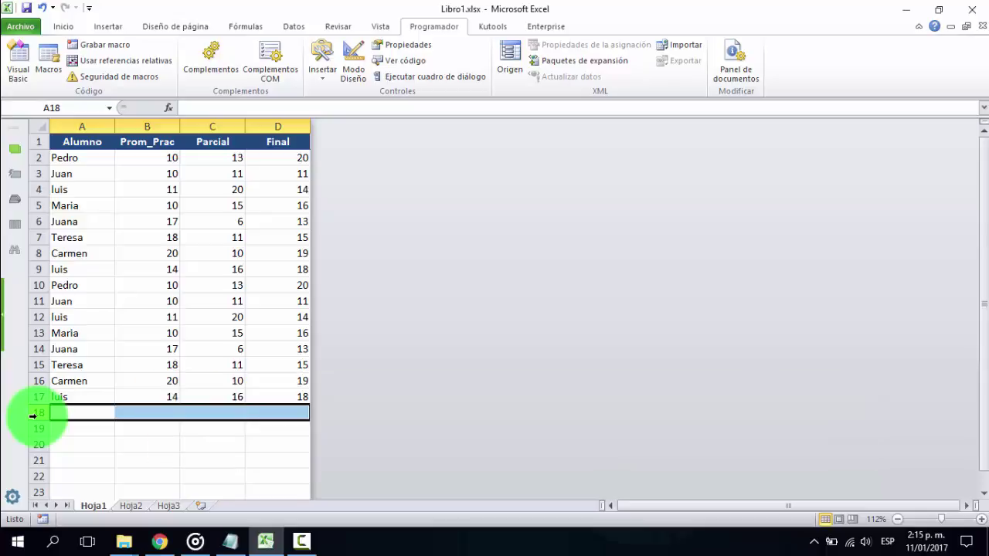
key(ctrl+shift+Down)
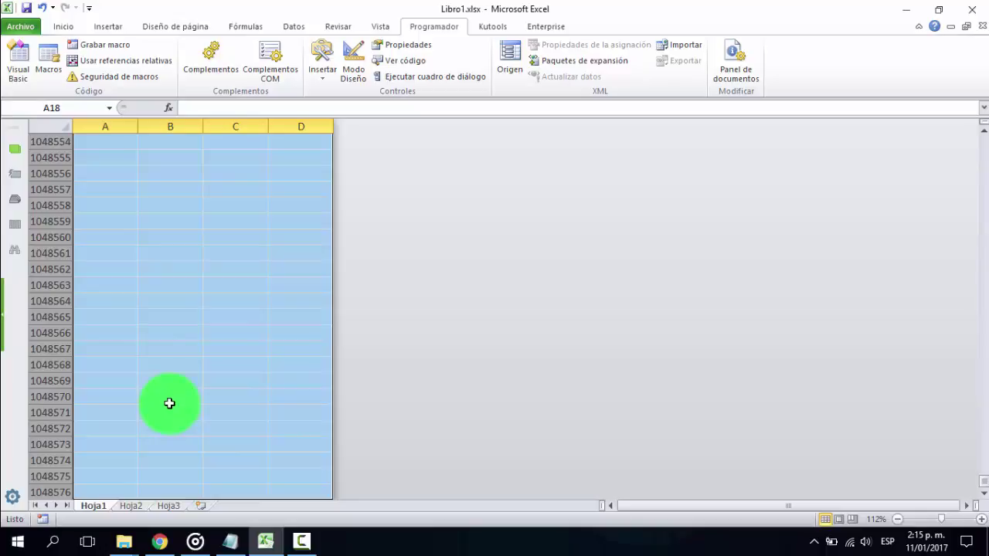
right_click(191, 323)
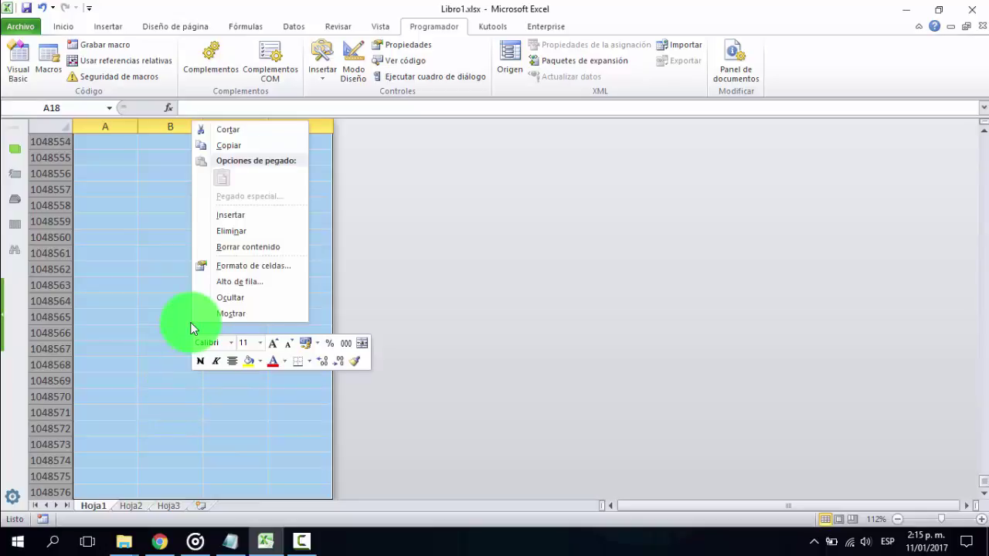
click(229, 298)
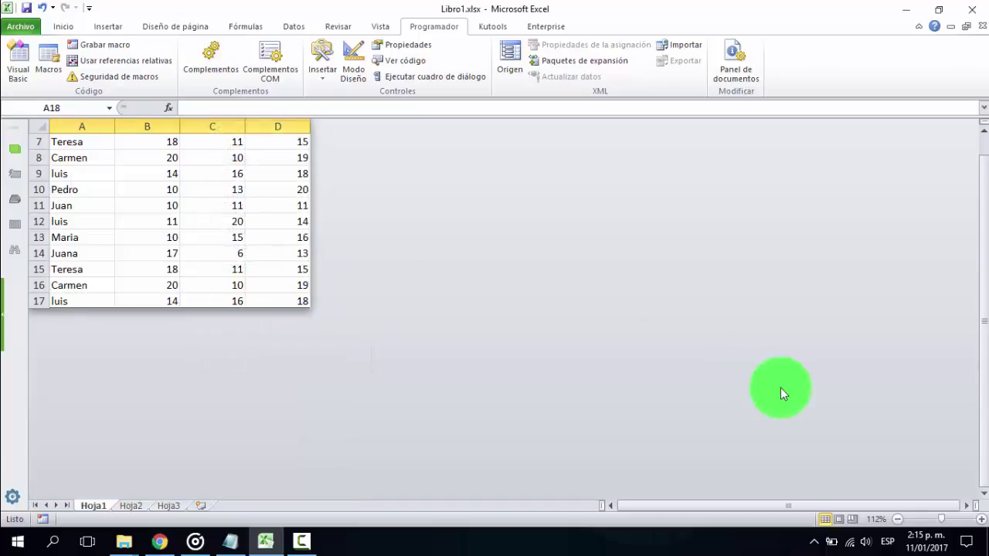
drag(978, 379, 980, 301)
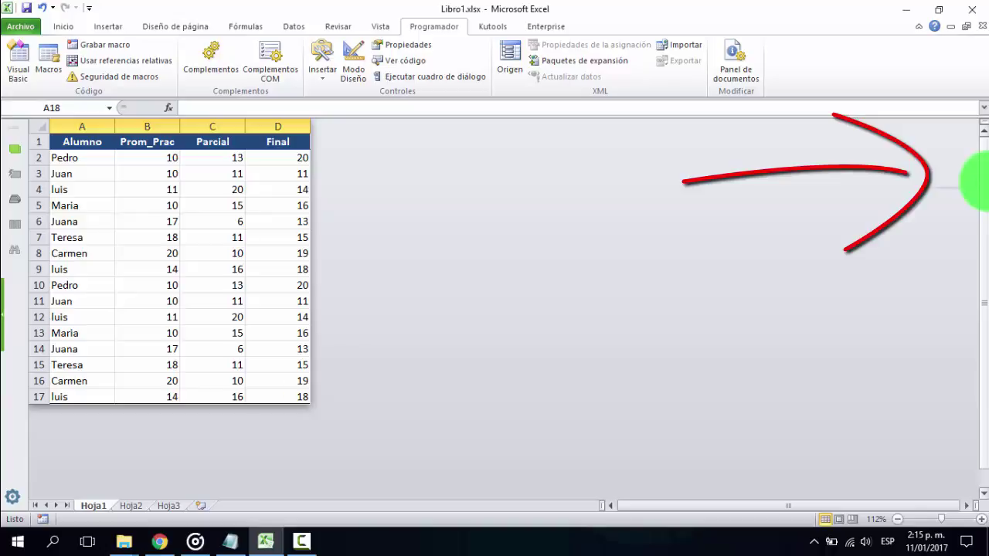
drag(980, 183, 975, 320)
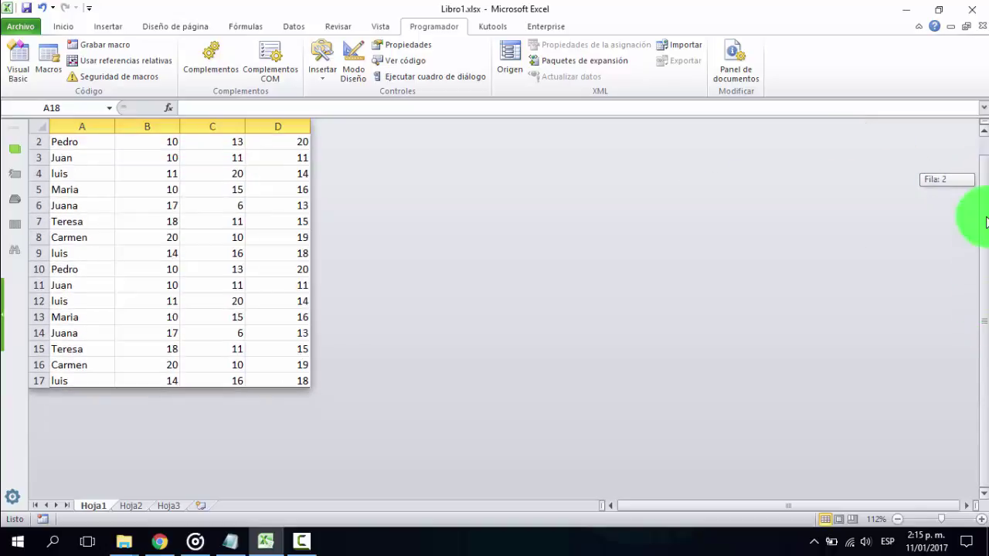
drag(975, 320, 986, 155)
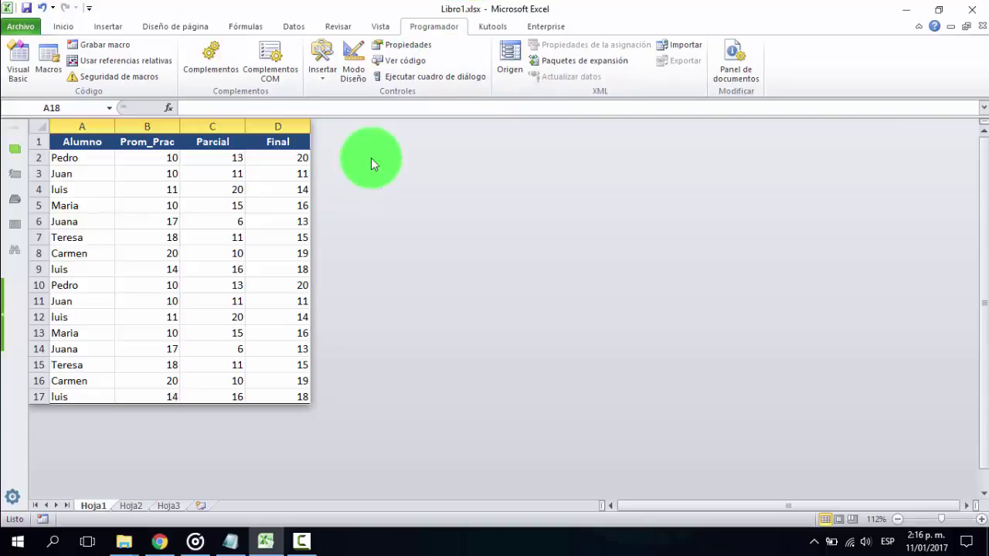
Enable the Programador tab in Excel Options' ribbon customization under main tabs and confirm
click(21, 26)
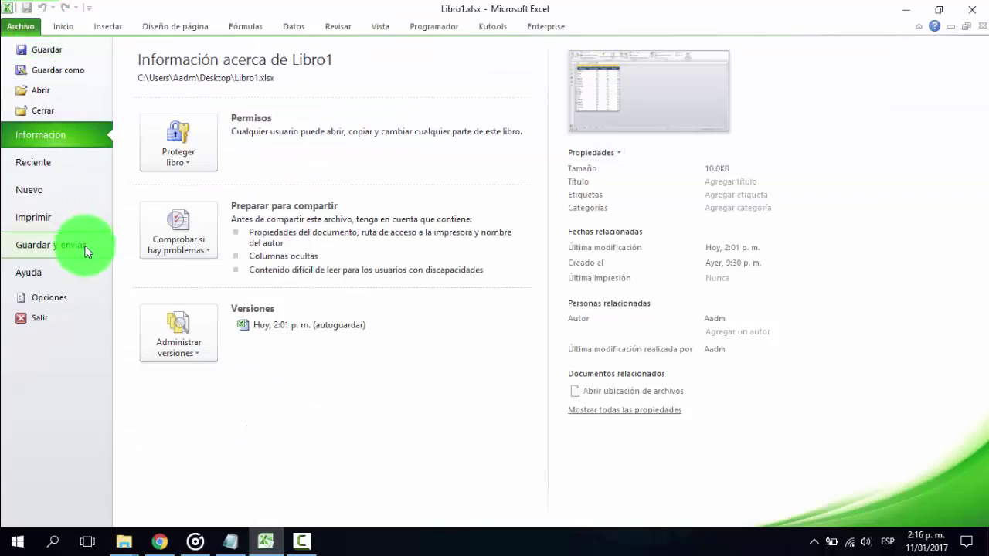
click(78, 292)
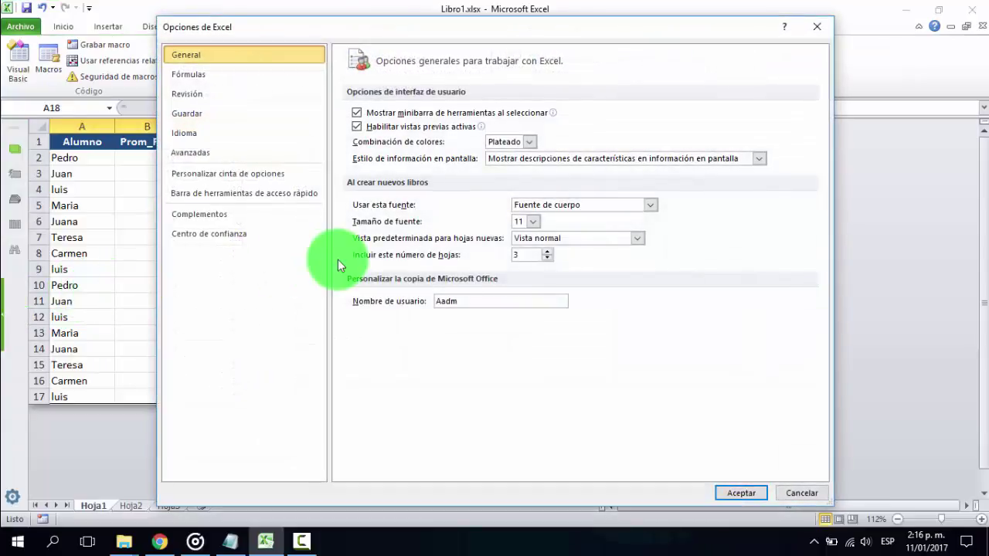
click(260, 179)
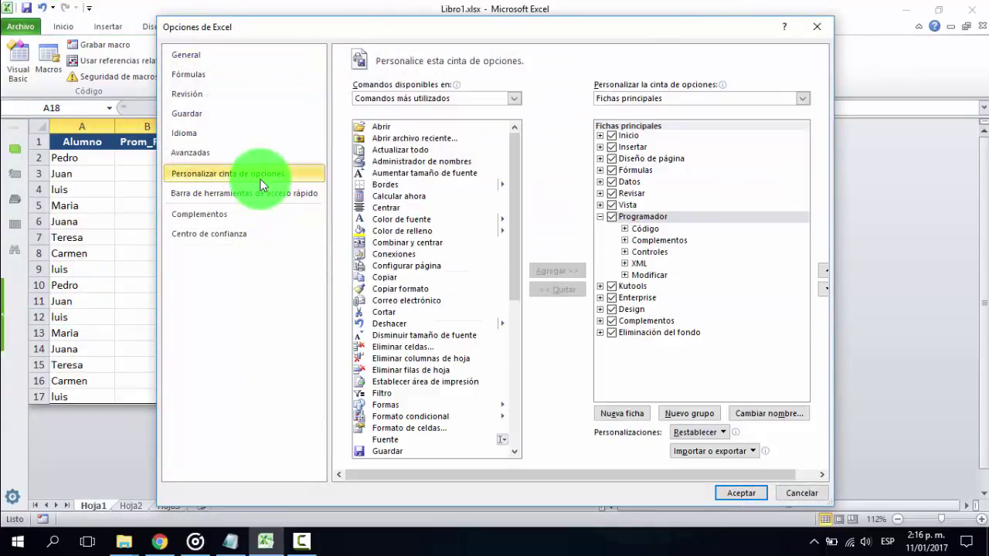
click(801, 101)
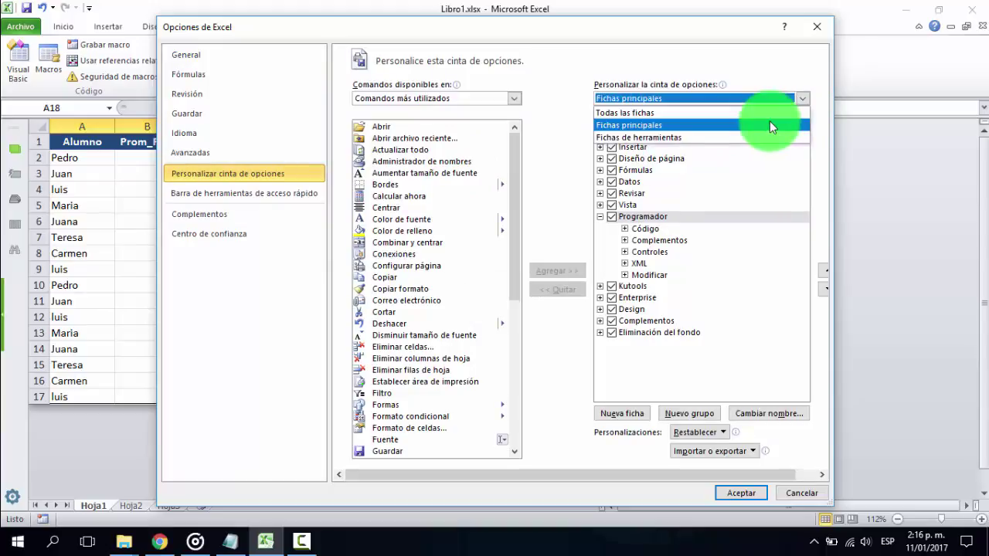
click(770, 123)
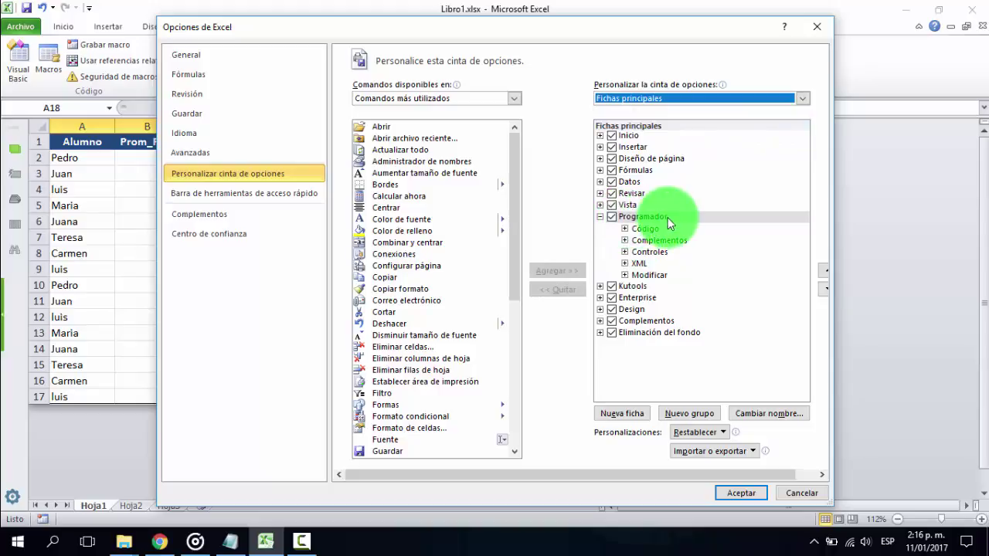
click(612, 217)
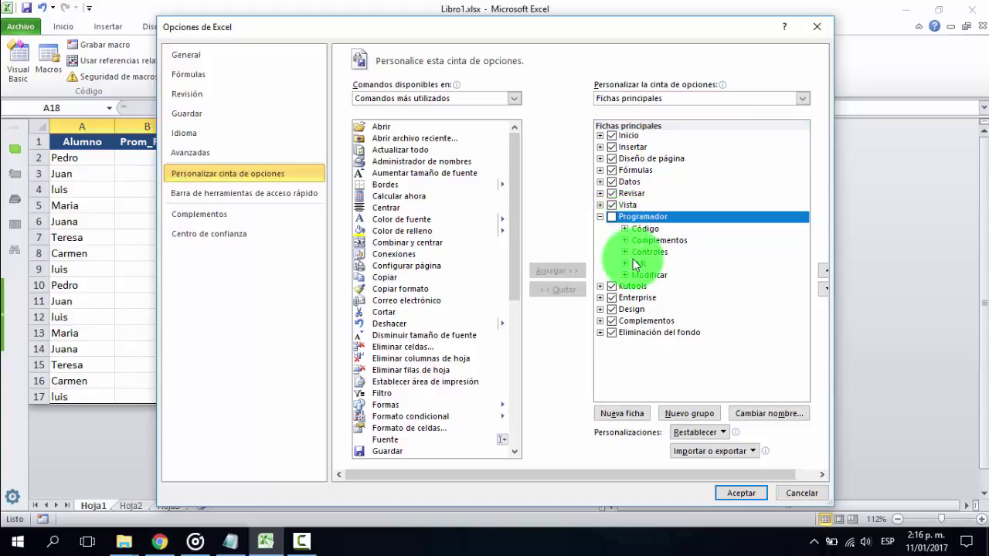
click(611, 218)
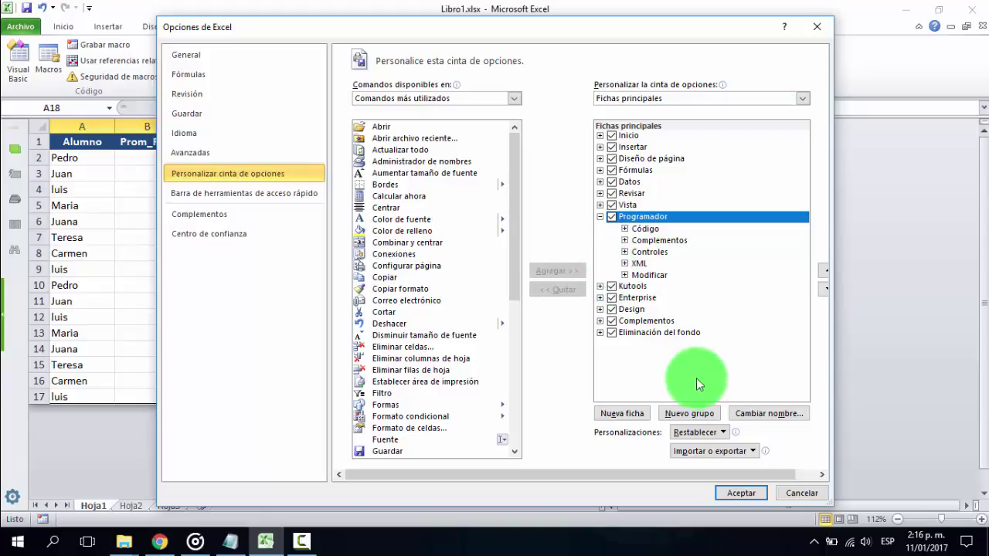
click(781, 490)
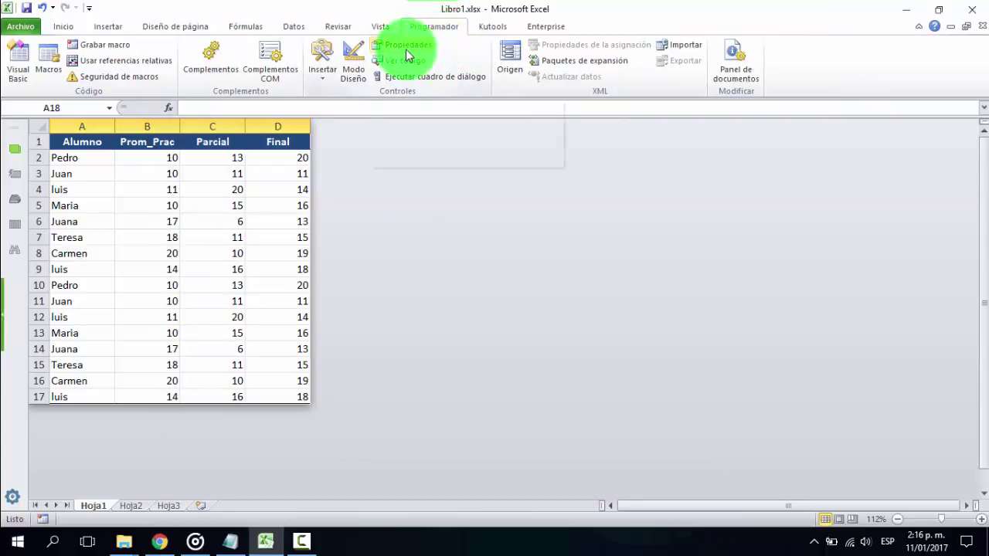
Enter $A$1:$D$17 as Hoja1's ScrollArea property, then close the Properties window
click(406, 46)
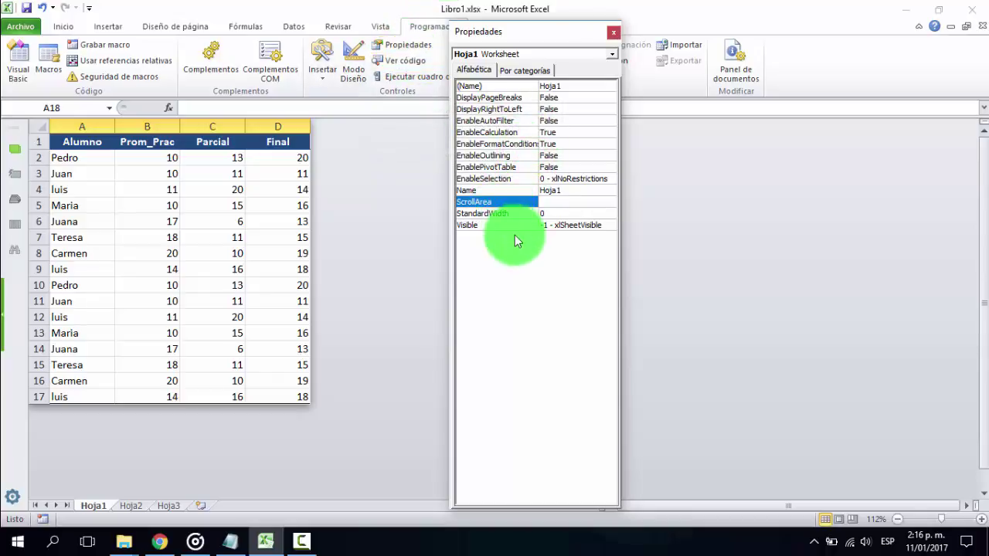
click(553, 201)
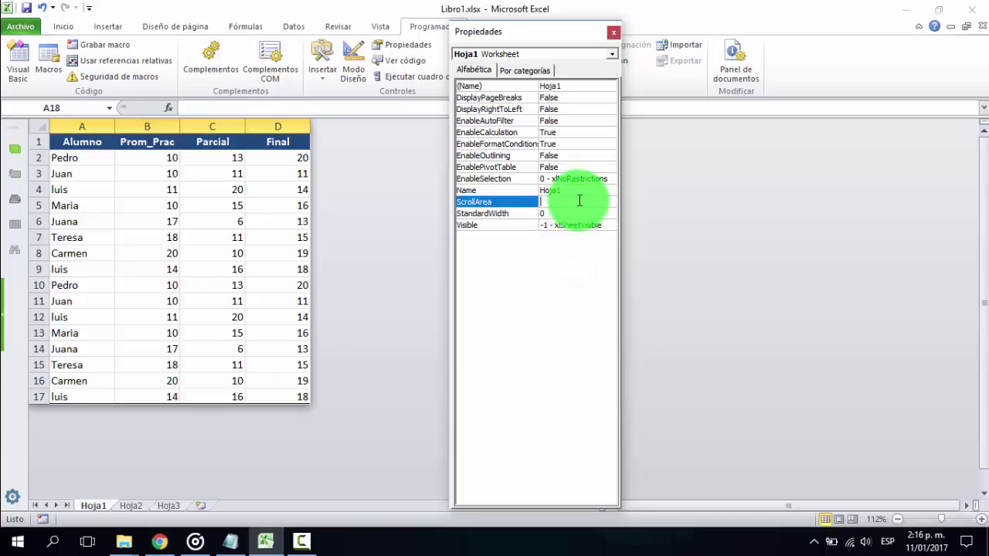
text($)
text(A)
text($)
text(1:)
text($)
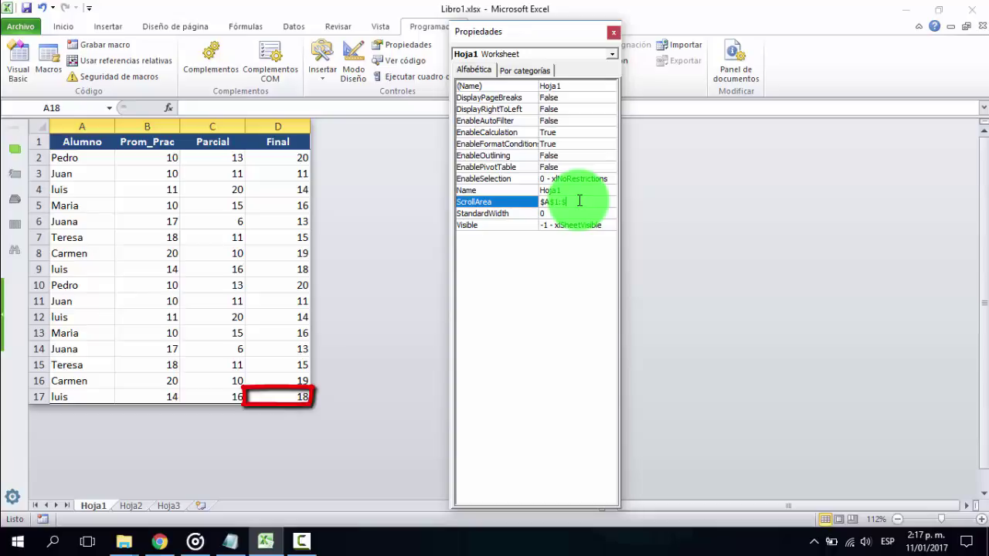
text(D)
text($17)
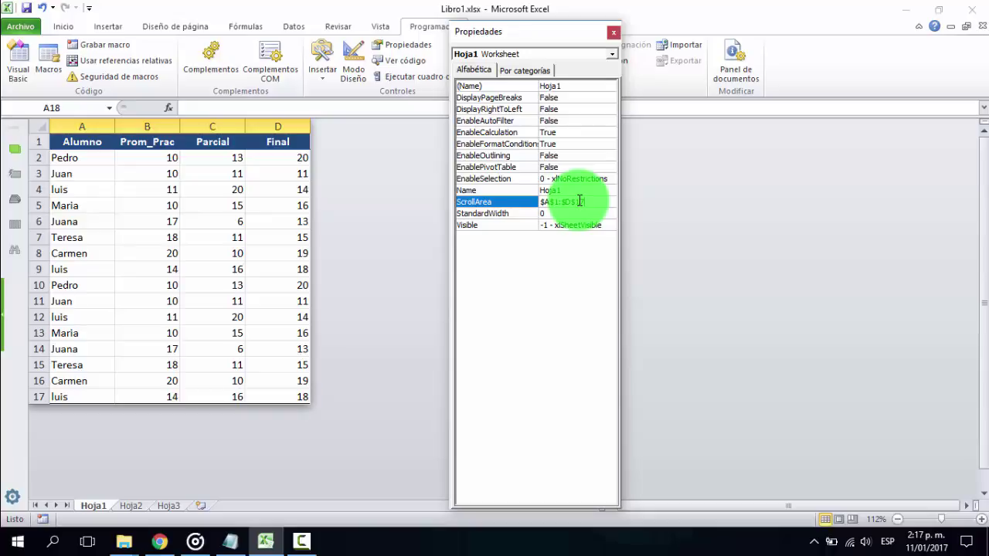
click(565, 87)
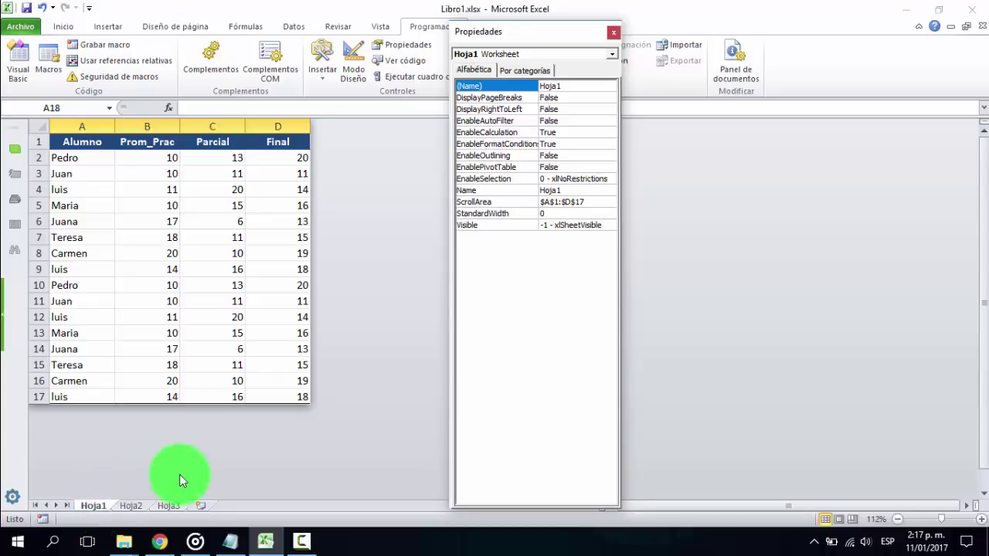
click(614, 35)
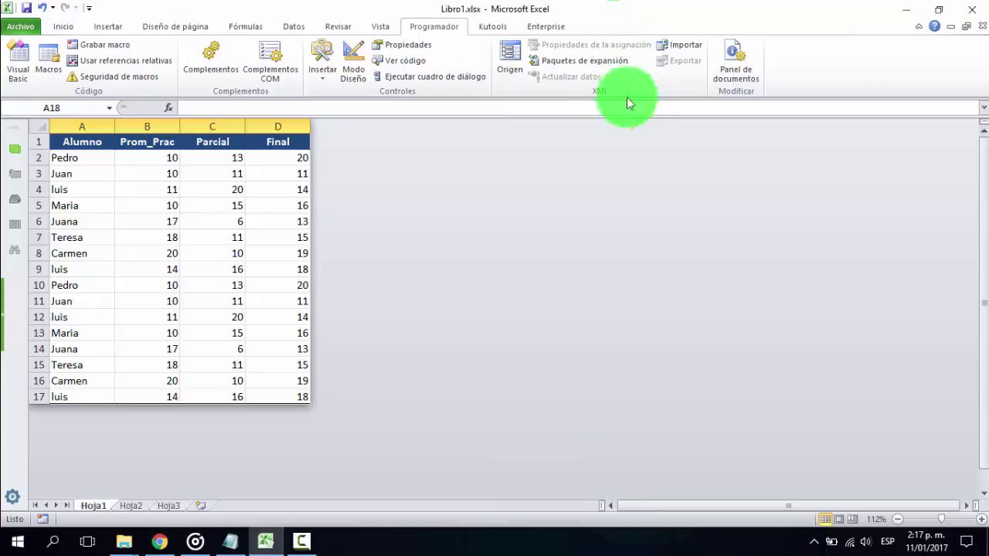
Test scrolling the locked sheet, then replace the Parcial grade in C10 with 15
mouse_move(983, 193)
mouse_down()
mouse_move(981, 267)
mouse_move(987, 174)
mouse_up()
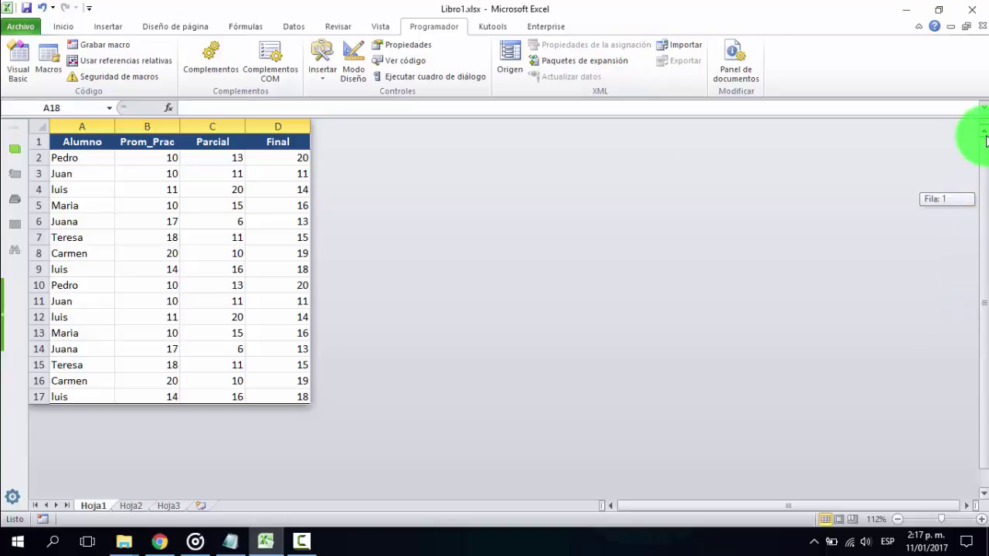
drag(983, 171, 982, 255)
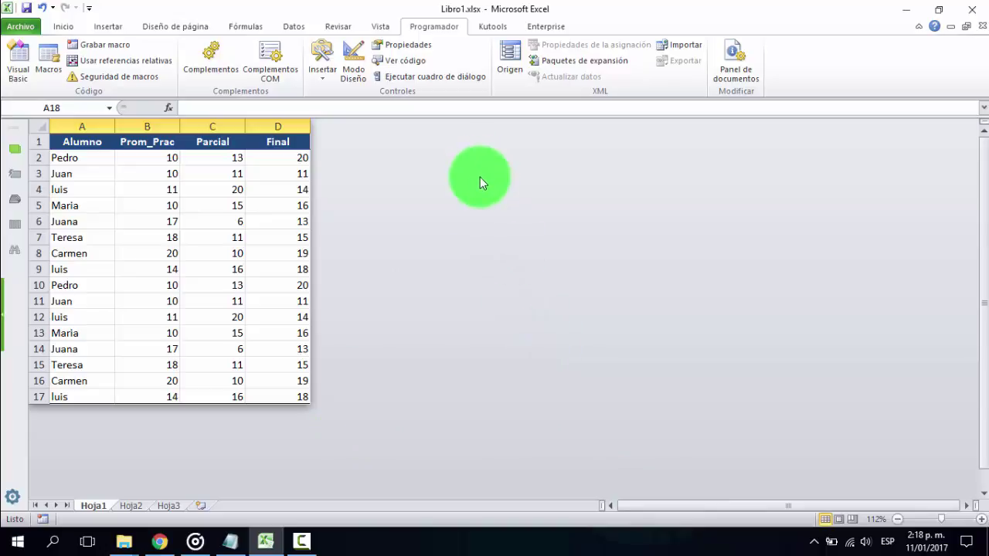
click(193, 193)
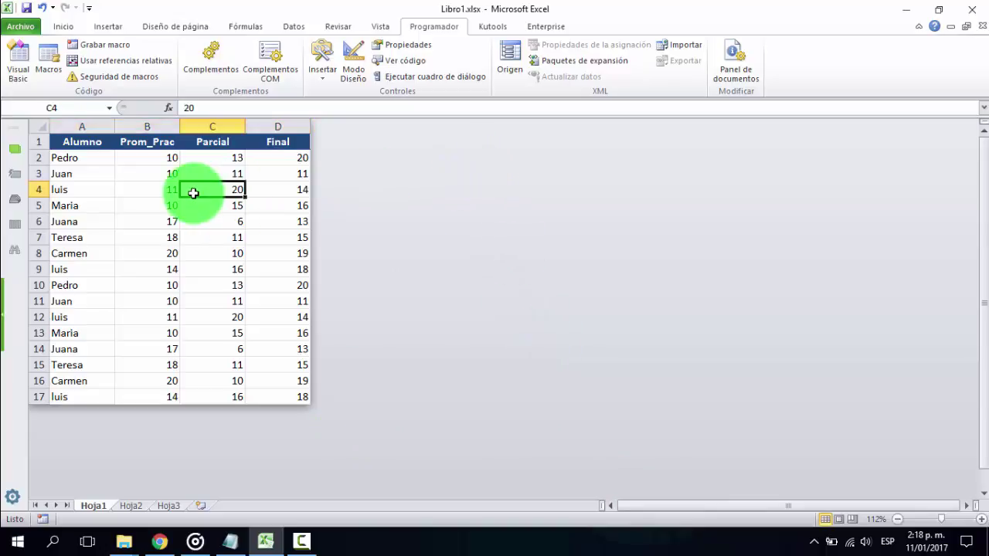
click(193, 269)
click(193, 315)
click(193, 287)
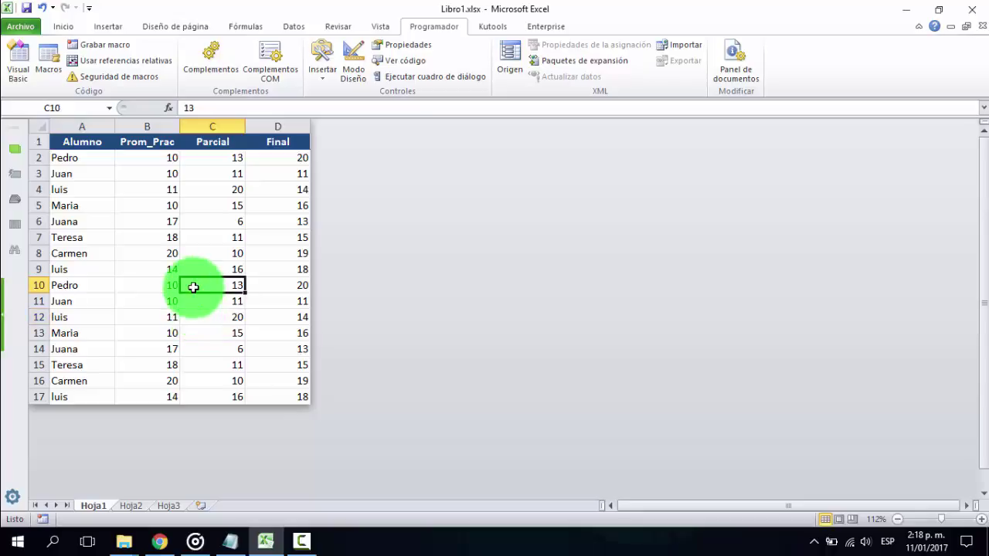
key(BackSpace)
text(15)
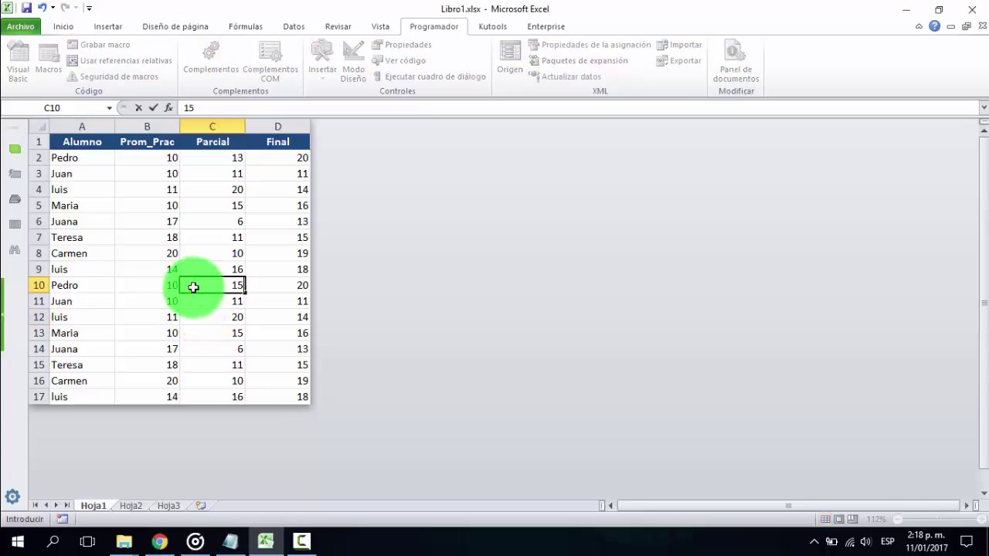
click(125, 287)
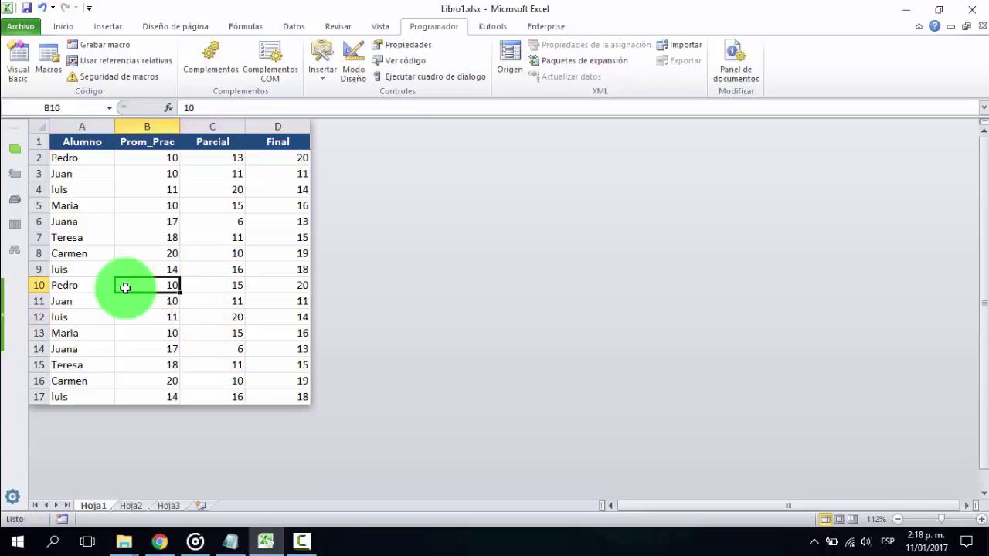
Enter 1 as the Final grade in cell D12
double_click(125, 288)
key(Return)
click(126, 288)
key(Up)
key(Up)
key(Up)
key(Up)
key(Down)
key(Down)
key(Down)
key(Down)
key(Down)
key(Down)
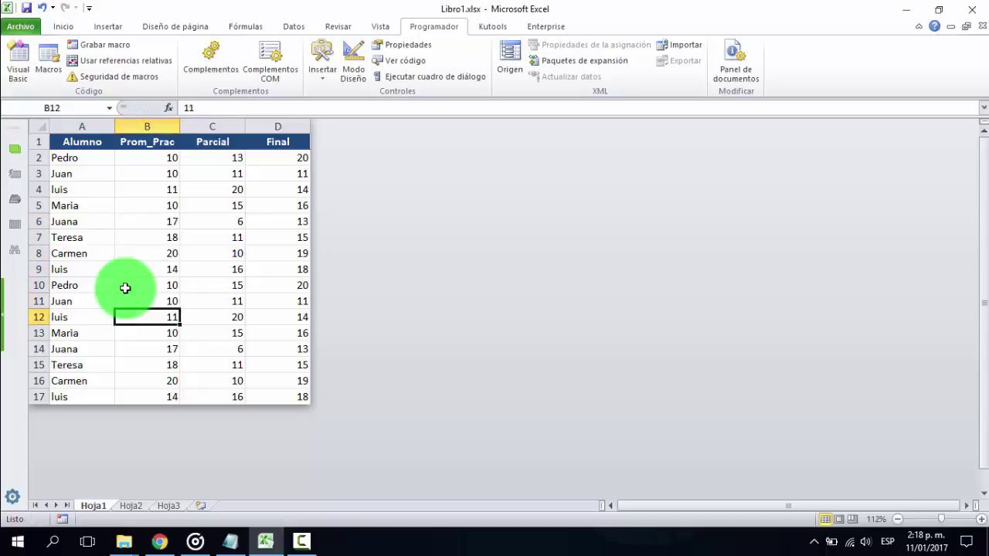
key(Right)
key(Right)
text(1)
key(Up)
key(Up)
key(Up)
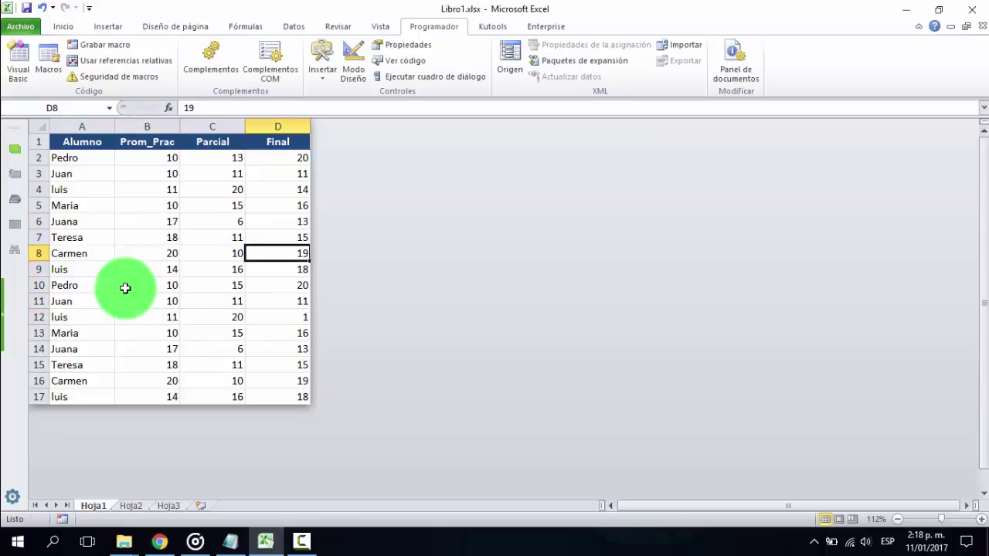
key(Left)
key(Left)
key(Down)
key(Down)
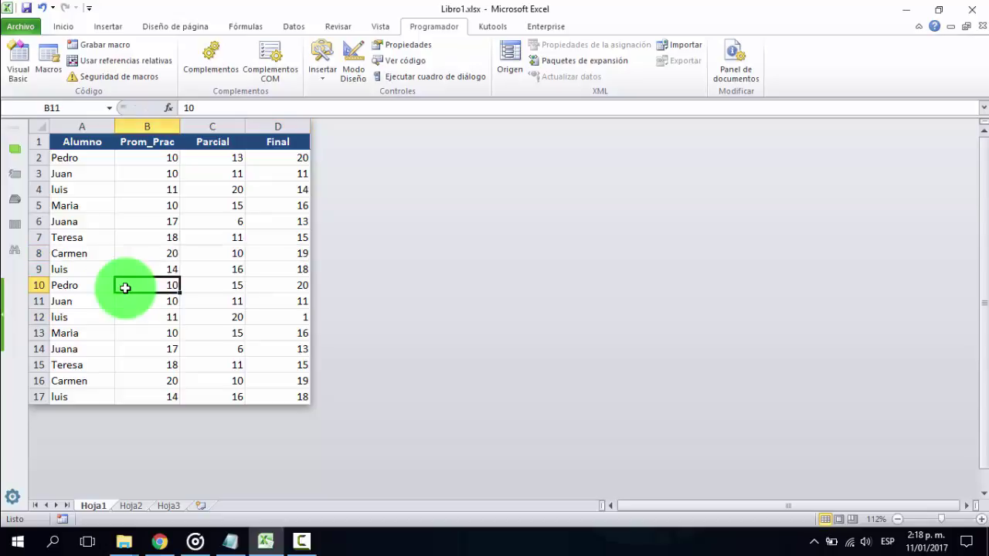
key(Down)
key(Down)
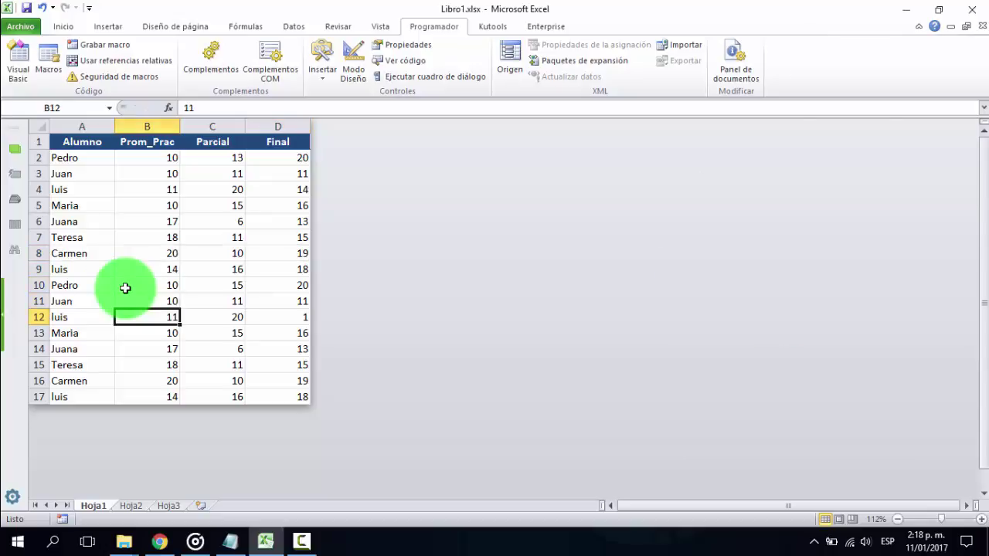